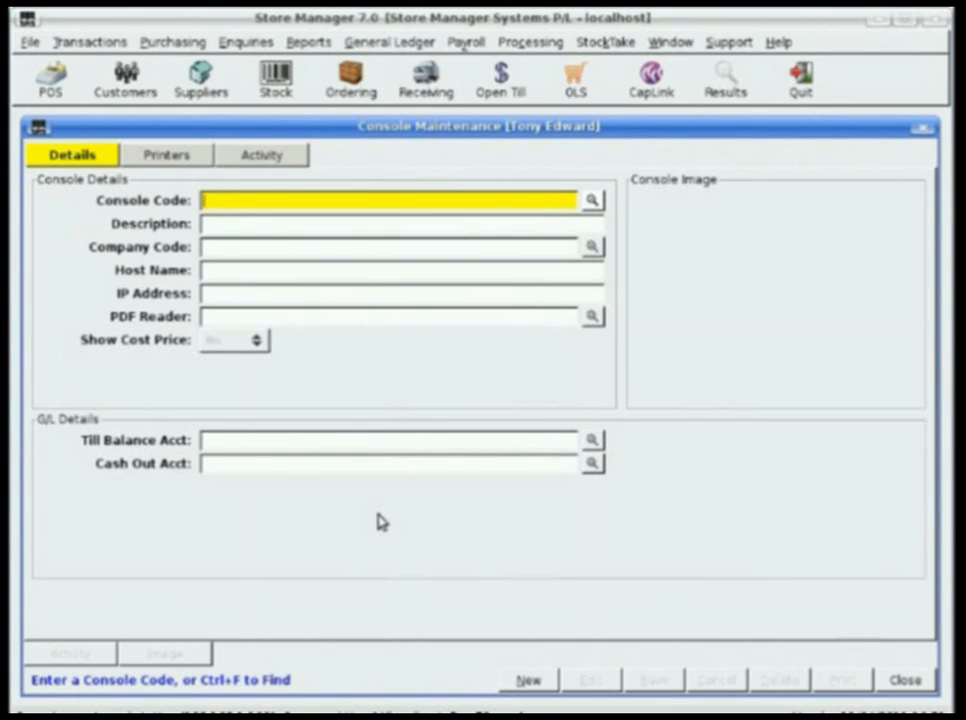
# Search all consoles and open the MUSIC-WORKSTATION record in Console Maintenance
pyautogui.hotkey('ctrl', 'f')
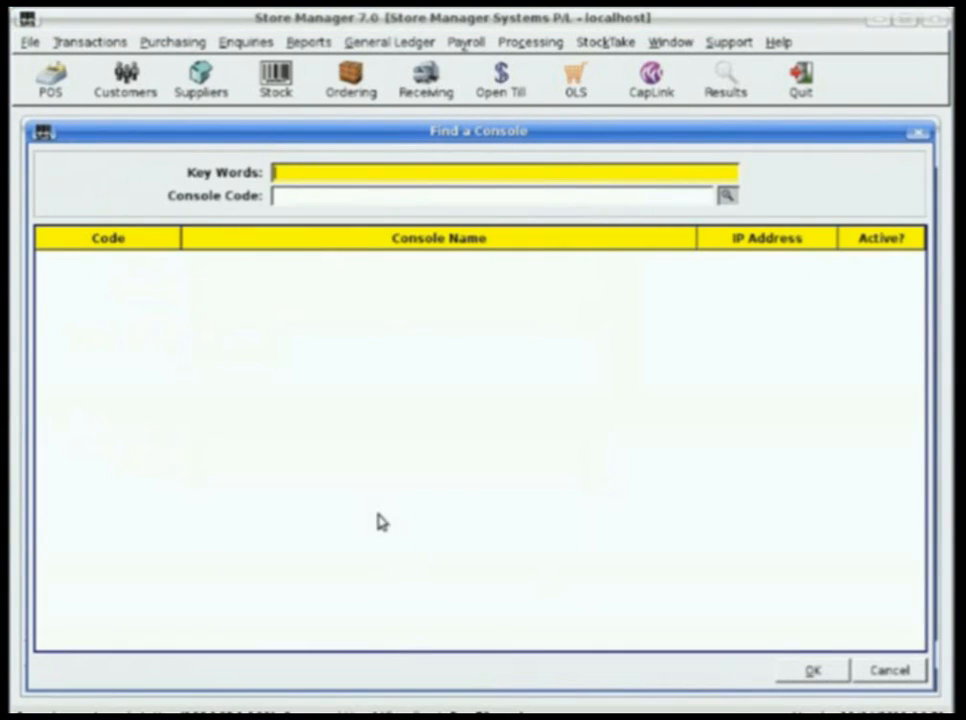
pyautogui.press('Return')
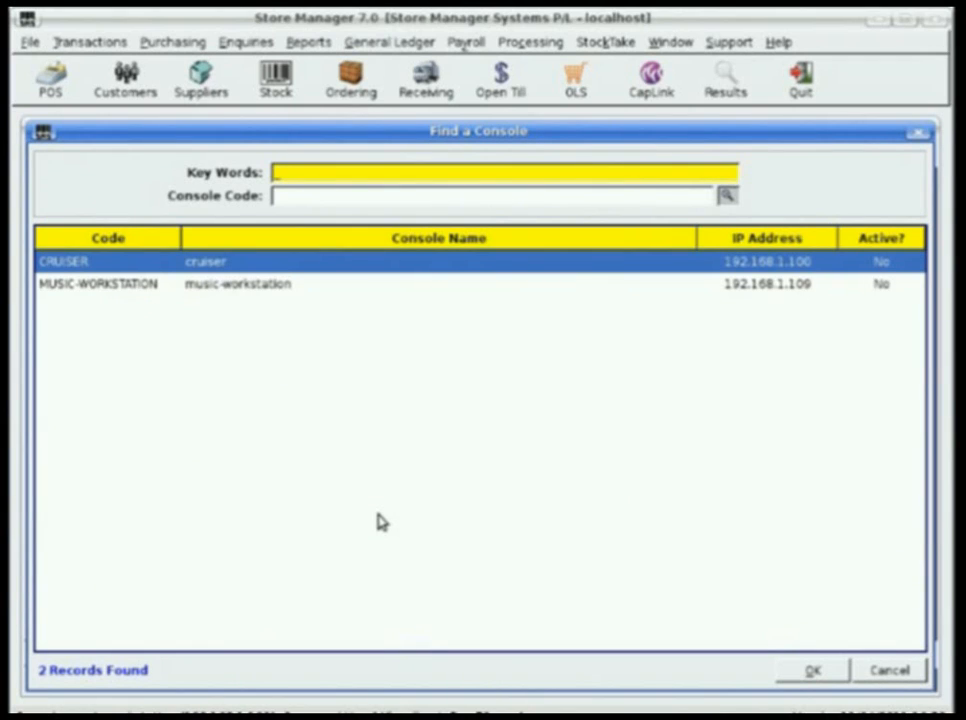
pyautogui.click(66, 287)
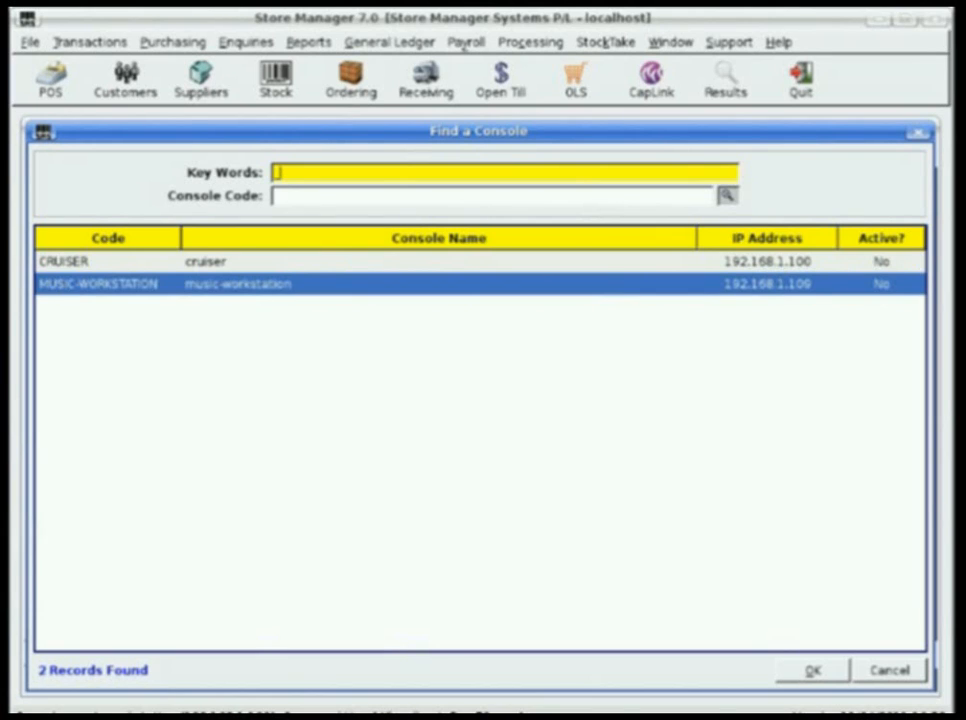
pyautogui.click(785, 674)
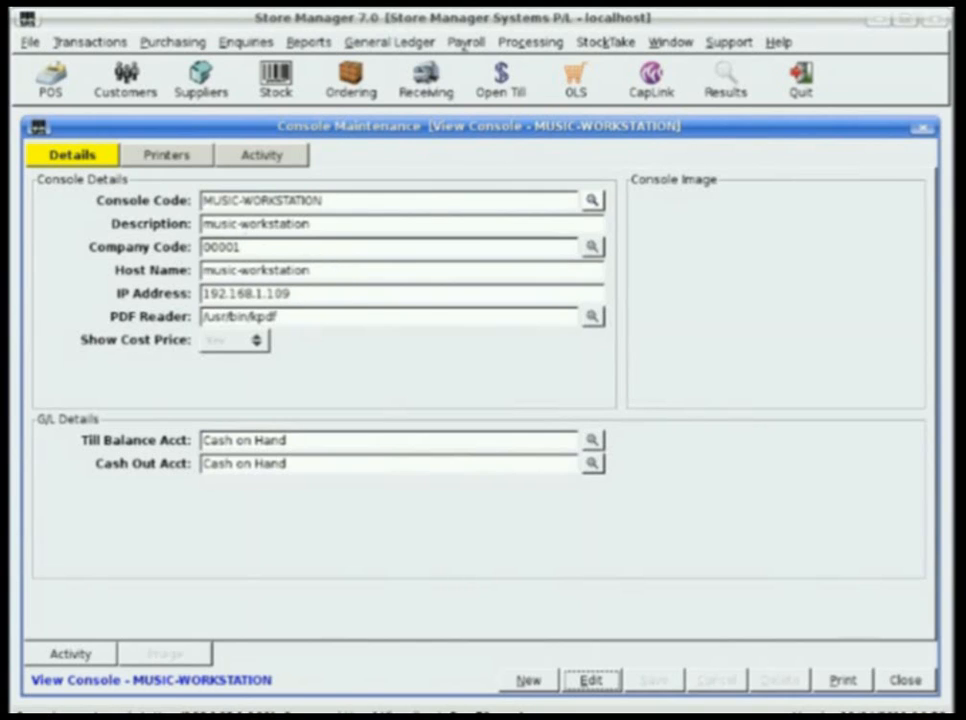
# Put the MUSIC-WORKSTATION console into edit mode and choose company 00001, Store Manager Systems P/L, as its company code
pyautogui.click(584, 689)
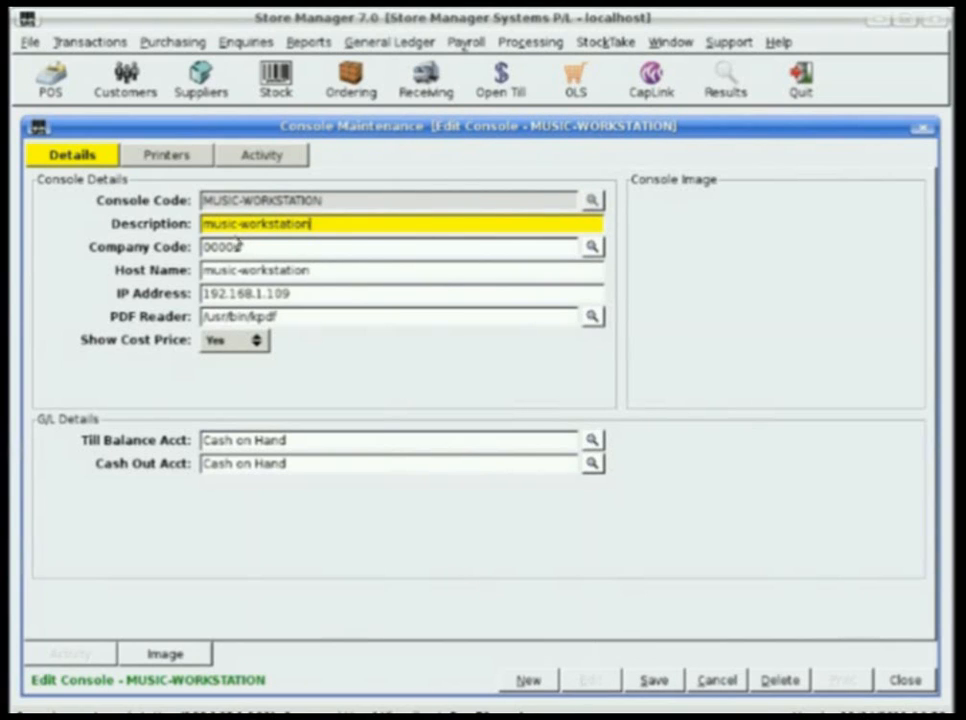
pyautogui.click(592, 248)
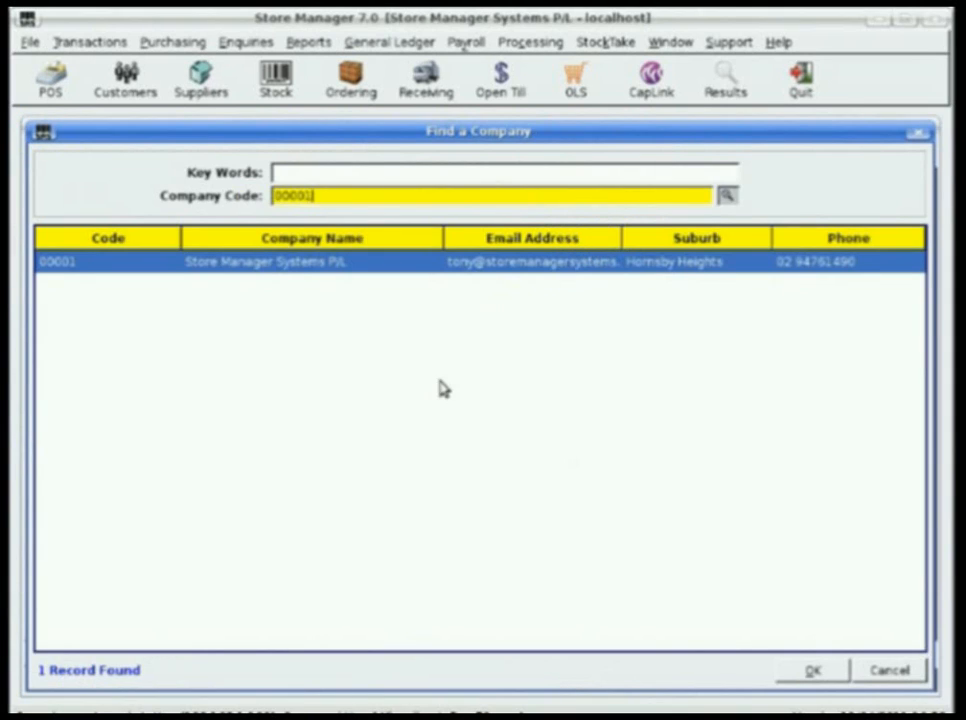
pyautogui.doubleClick(558, 266)
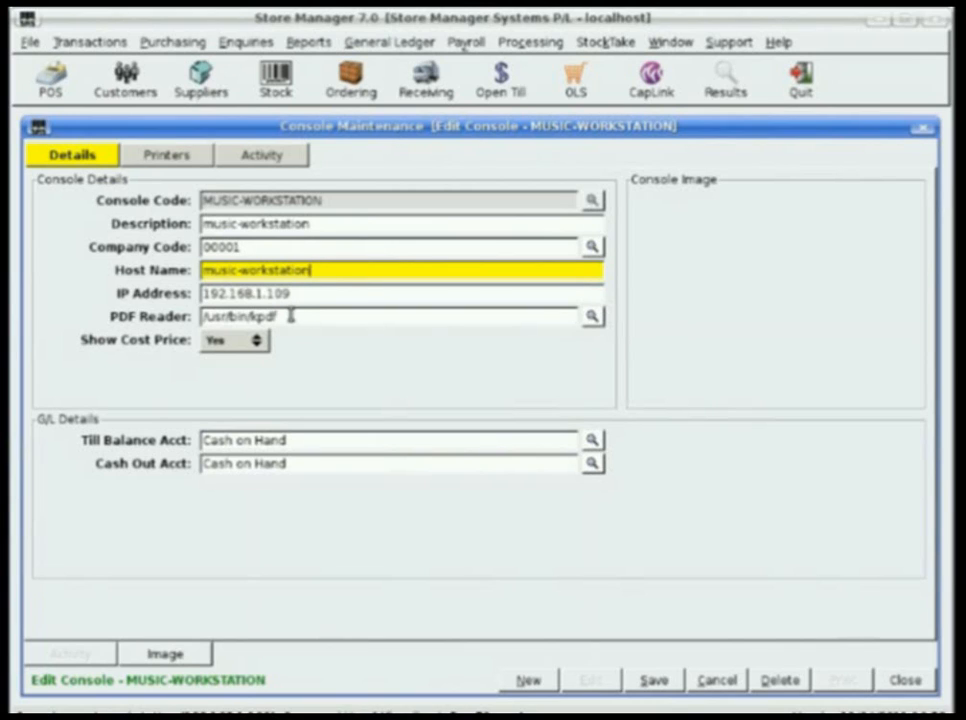
# Start choosing the console's PDF reader and browse from the file system root to the /usr/bin folder
pyautogui.click(593, 316)
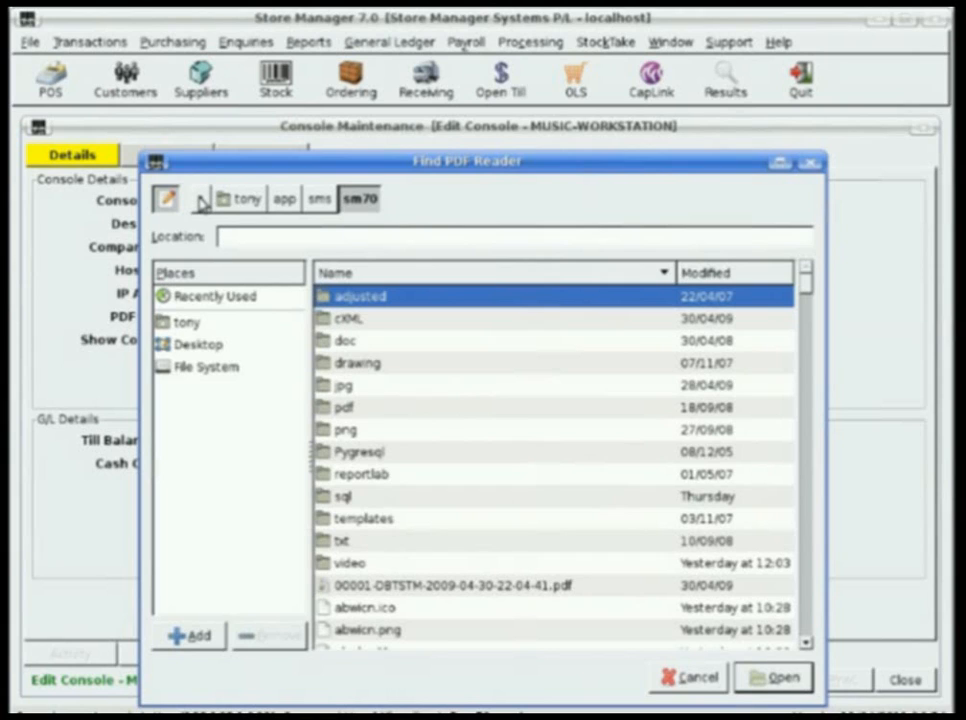
pyautogui.click(166, 369)
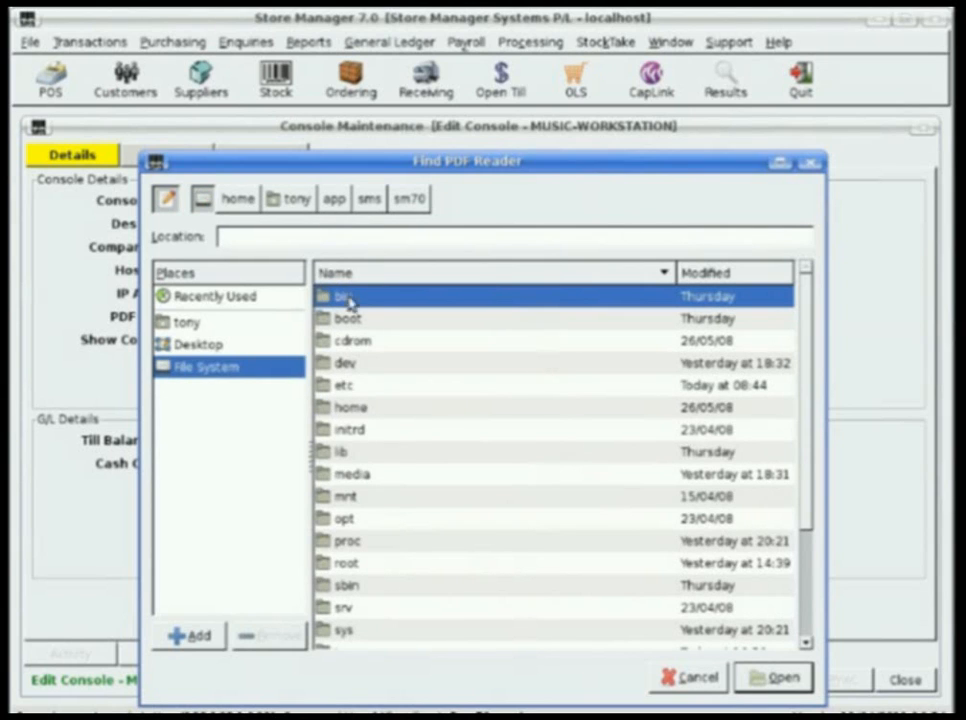
pyautogui.scroll(-1, 410, 567)
pyautogui.scroll(-1, 410, 566)
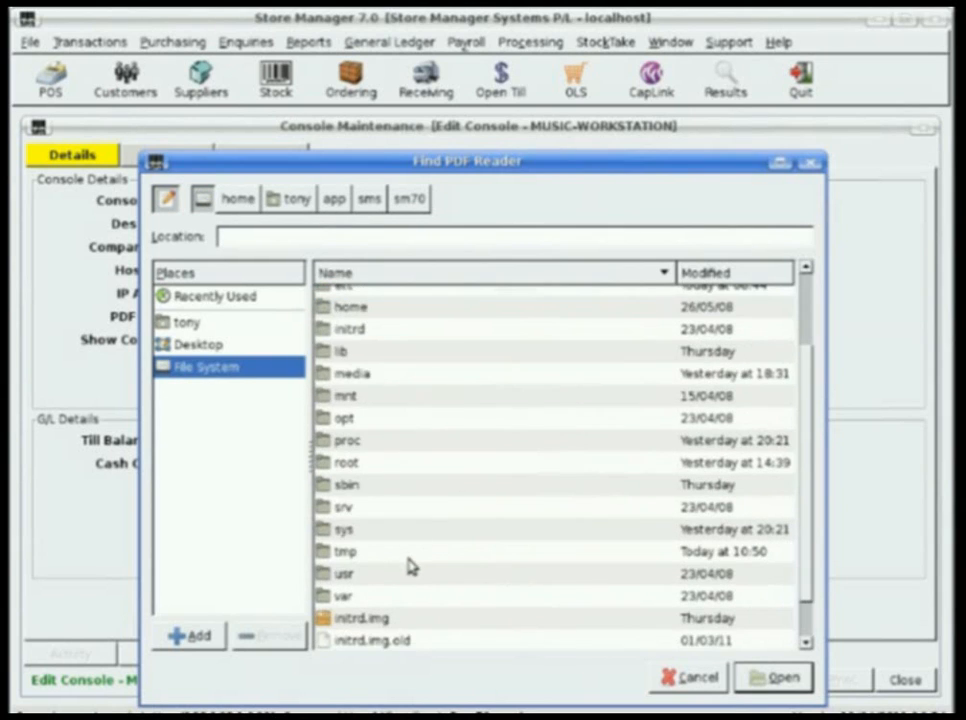
pyautogui.click(330, 575)
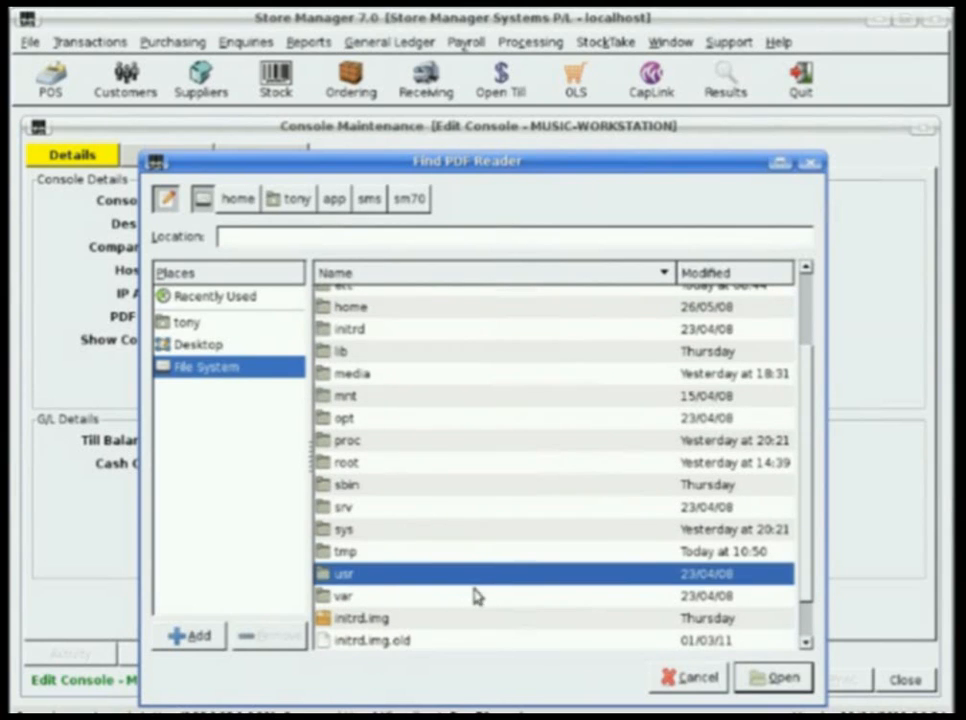
pyautogui.press('Return')
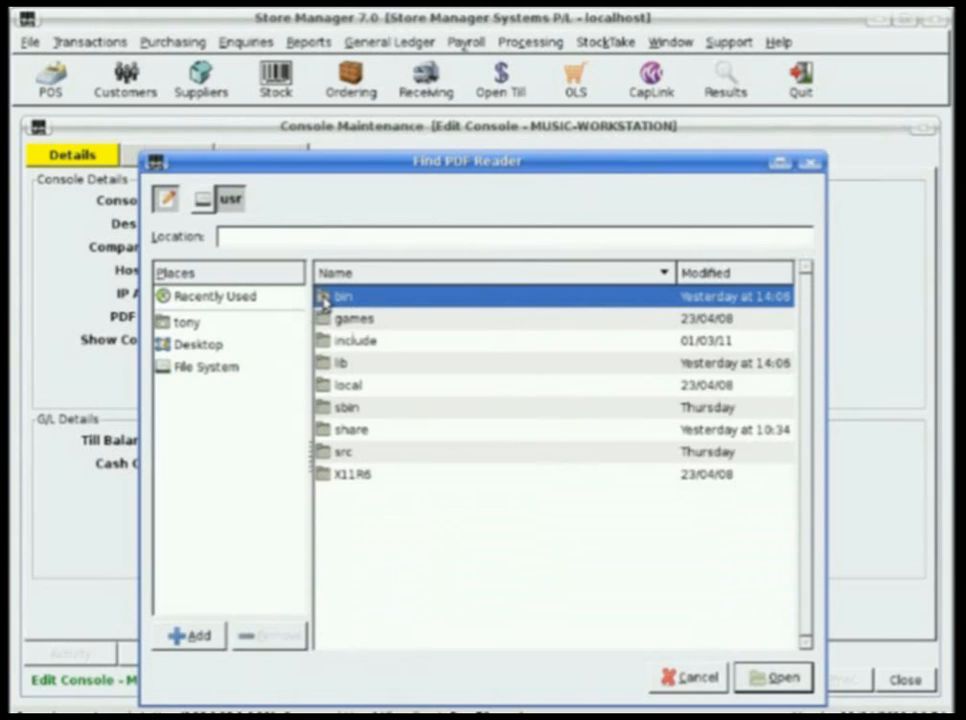
pyautogui.doubleClick(323, 297)
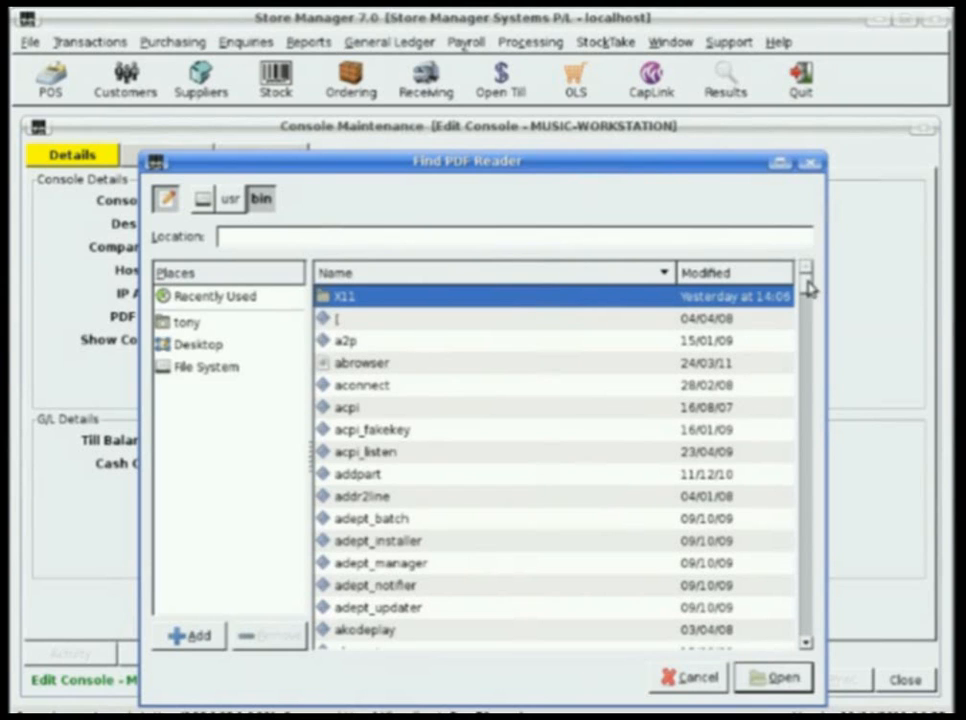
# Find the kpdf program in the /usr/bin folder and set it as the console's PDF reader
pyautogui.moveTo(808, 287); pyautogui.dragTo(813, 458)
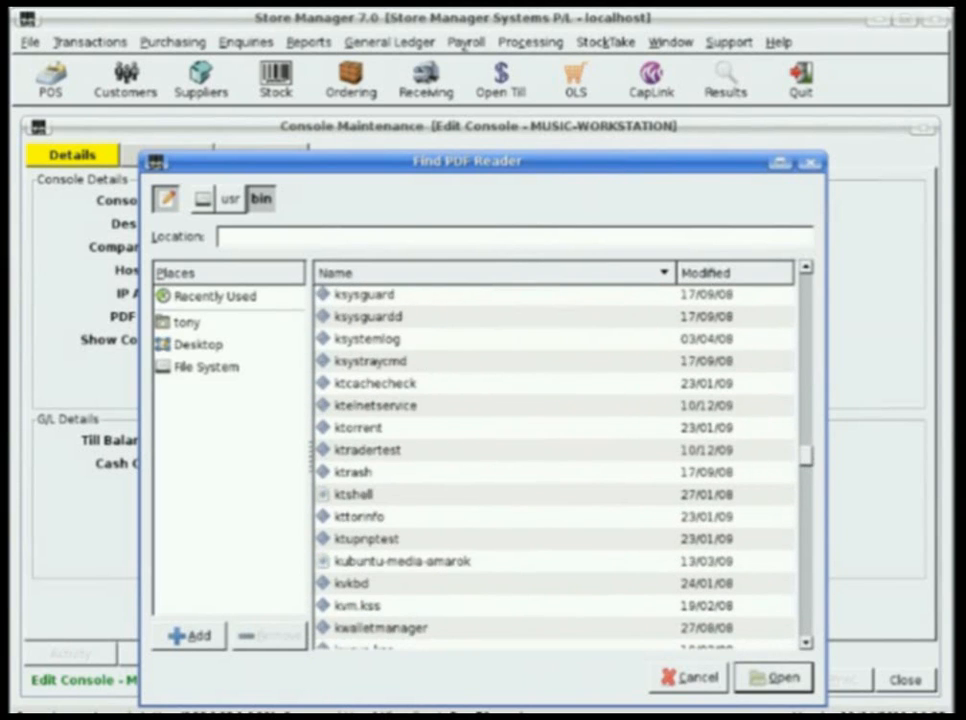
pyautogui.scroll(5, 610, 416)
pyautogui.scroll(2, 610, 416)
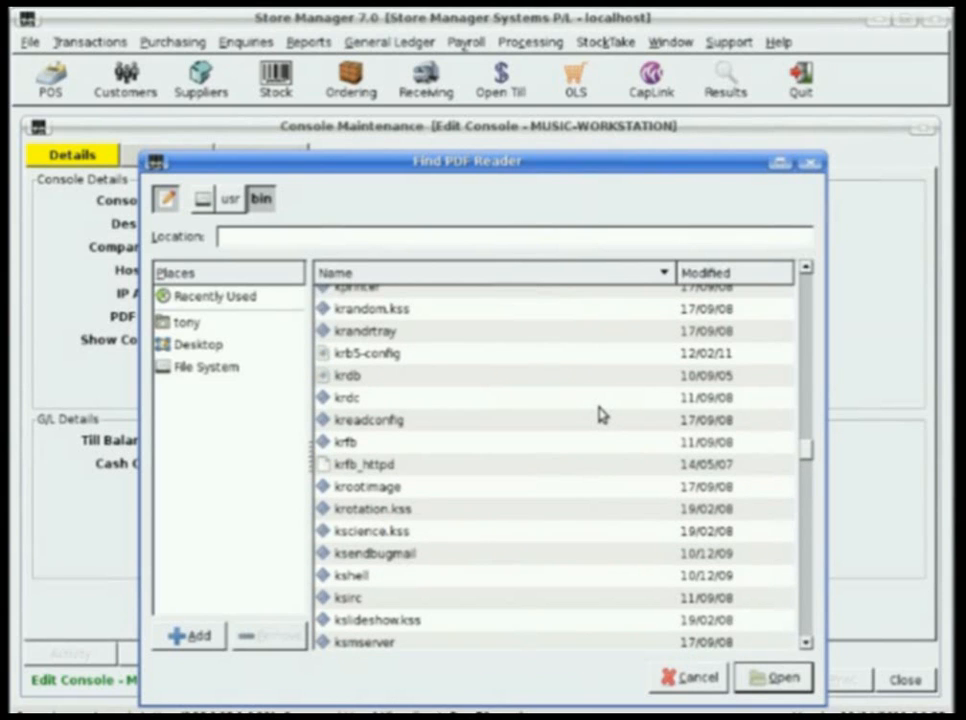
pyautogui.scroll(3, 600, 415)
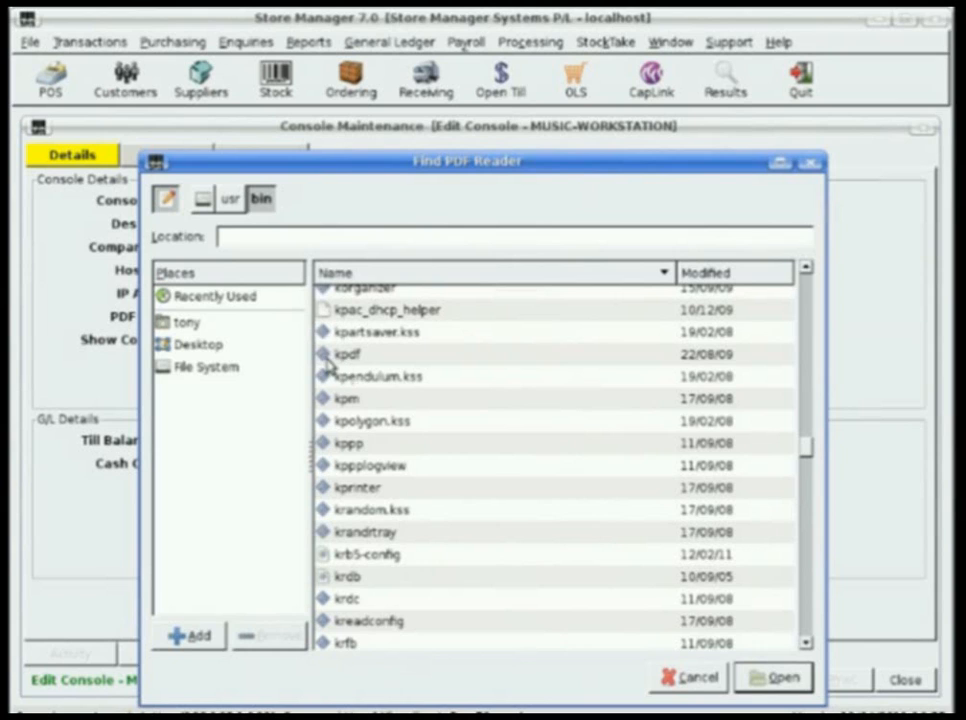
pyautogui.click(327, 356)
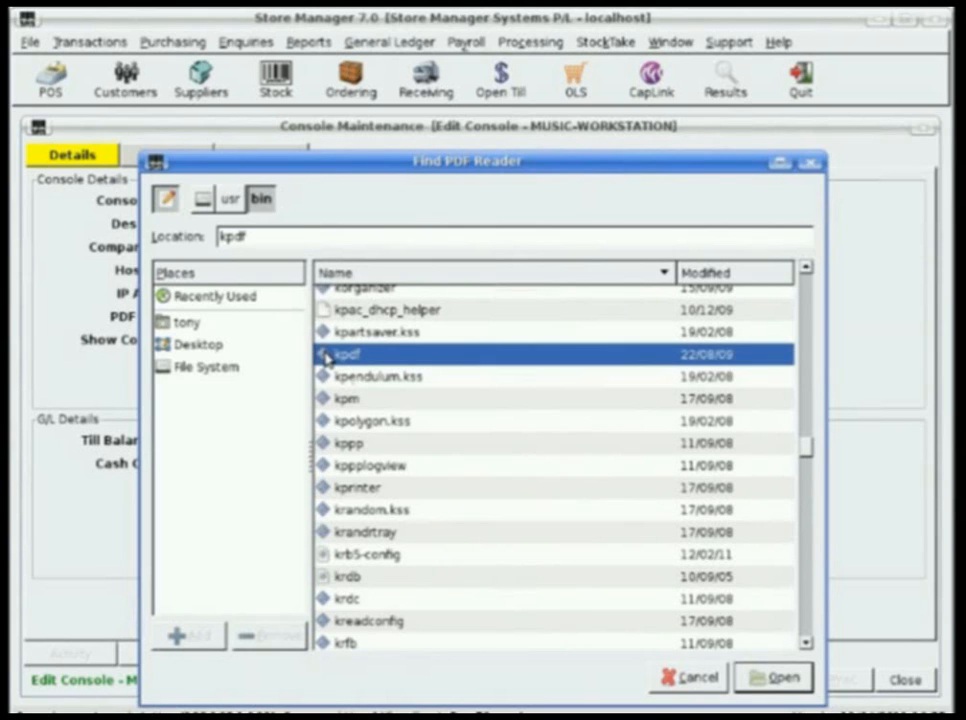
pyautogui.click(775, 680)
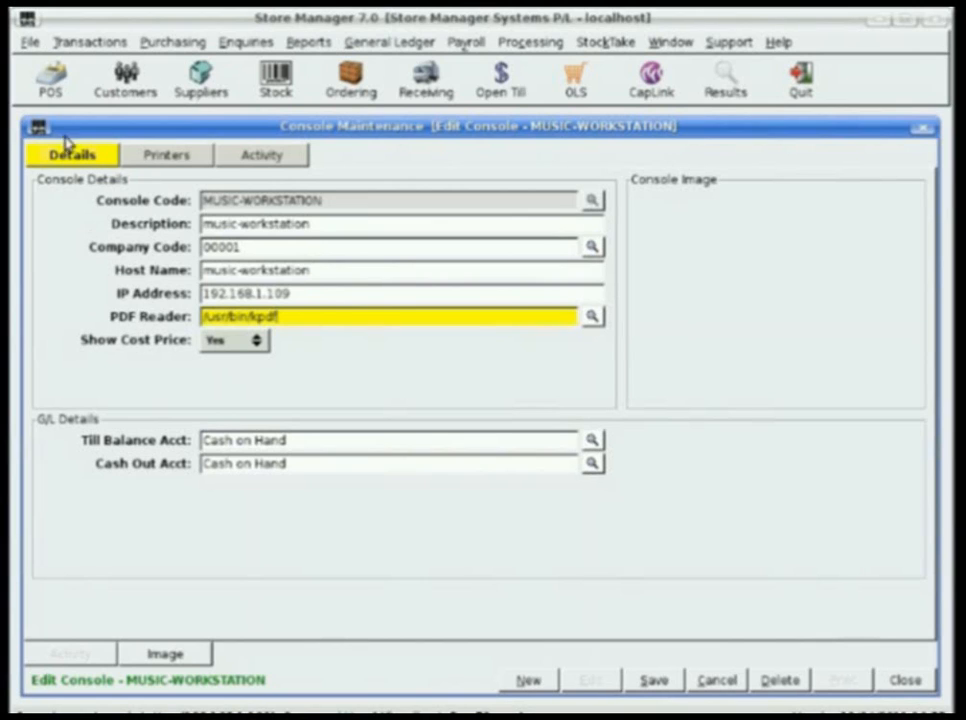
# Enter product CDJ-400 in a point-of-sale cash sale to check its cost price display, and cancel the sale to return to the console record
pyautogui.click(52, 84)
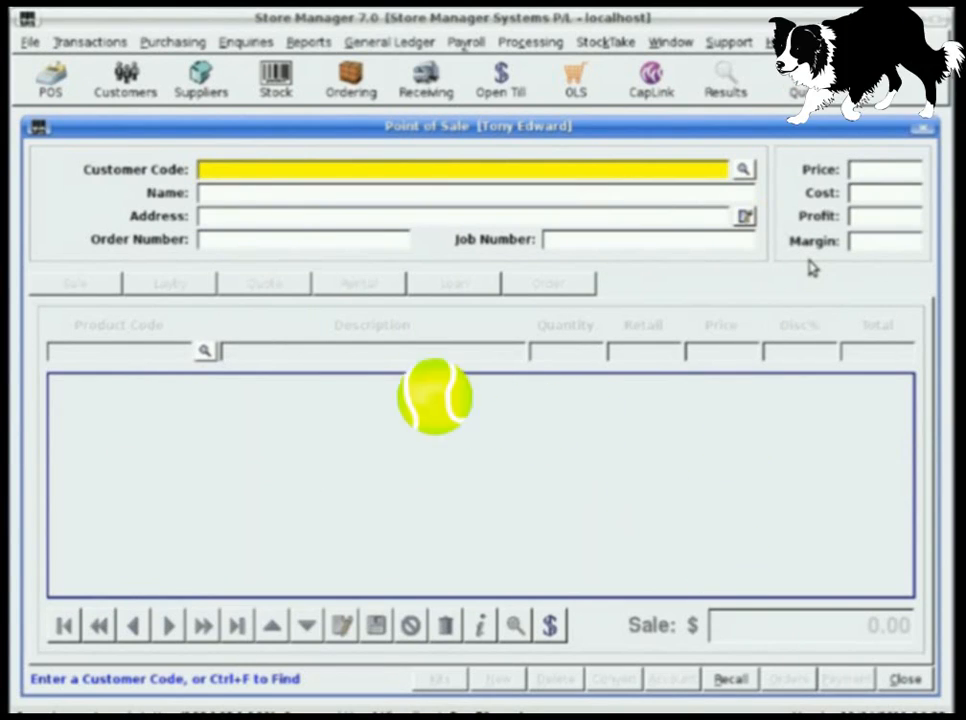
pyautogui.press('Return')
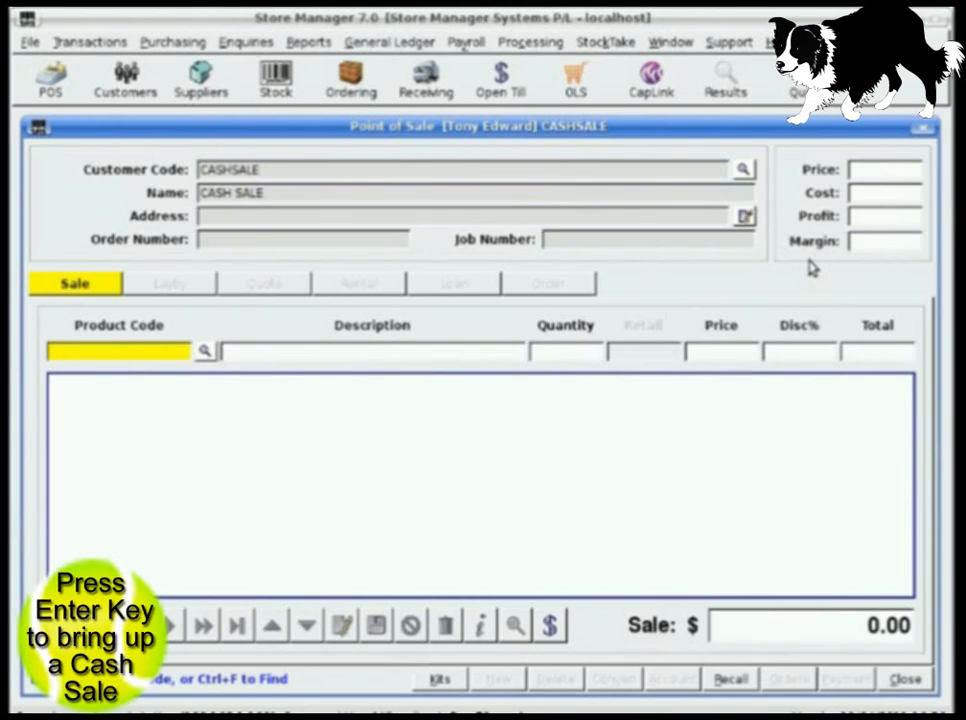
pyautogui.write('CDJ-400')
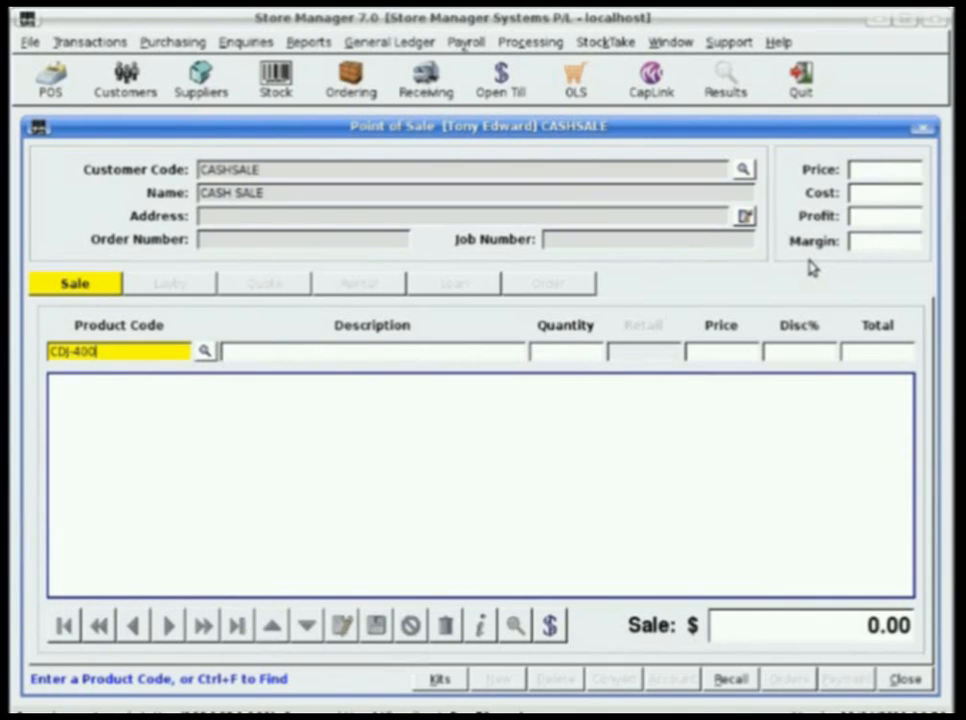
pyautogui.press('Return')
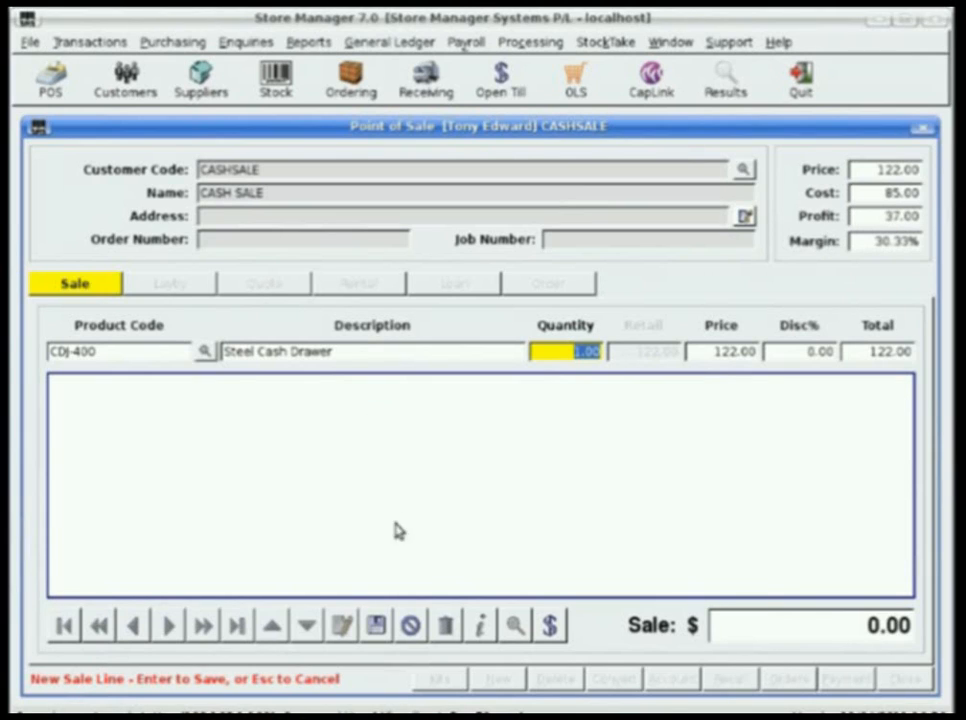
pyautogui.press('Escape')
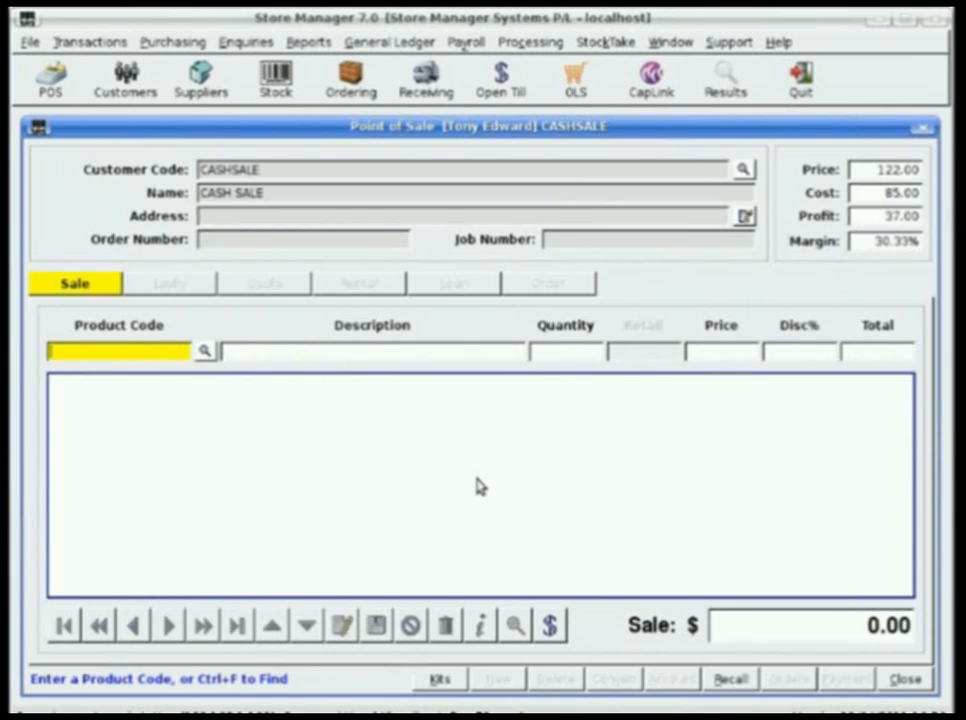
pyautogui.press('Escape')
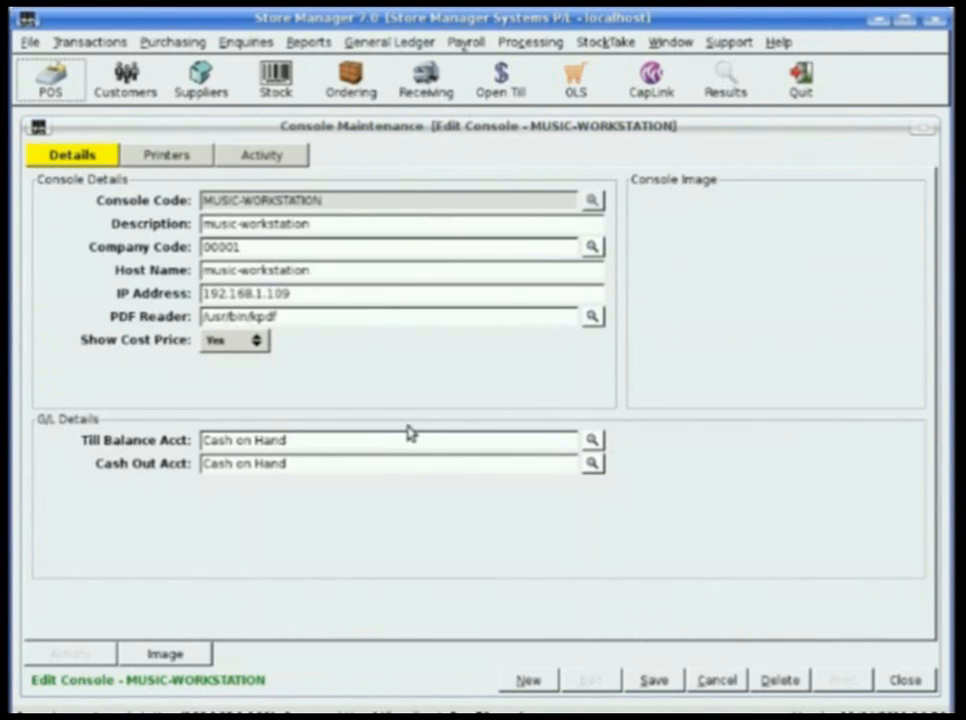
pyautogui.click(707, 131)
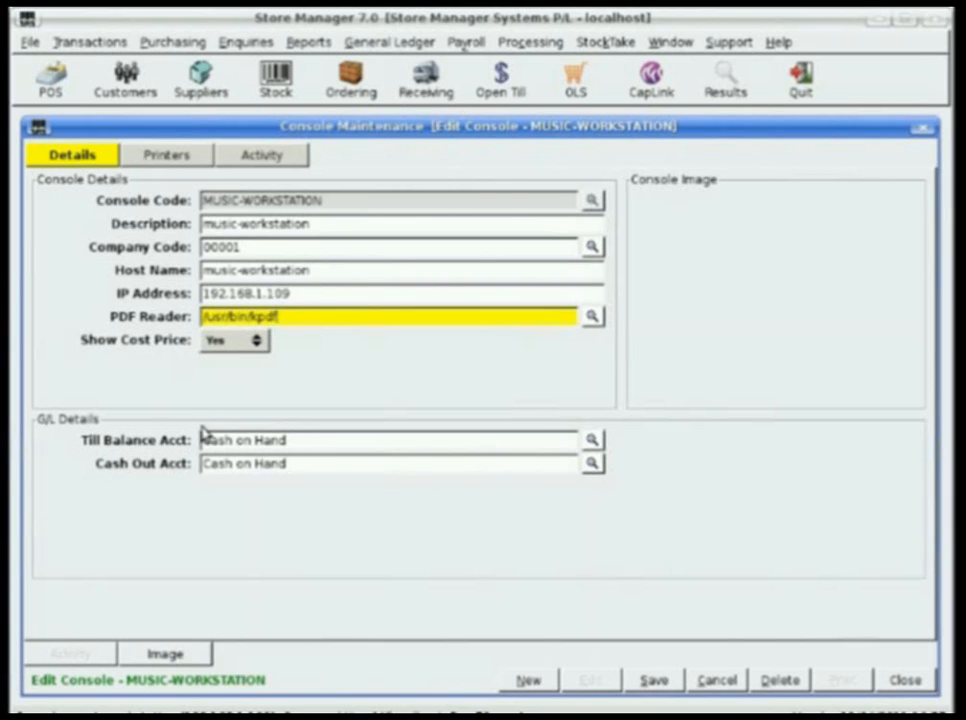
# Try Ghostscript as the console's PDF printing method, set it back to Adobe Reader, and close the edit saving the changes
pyautogui.click(168, 156)
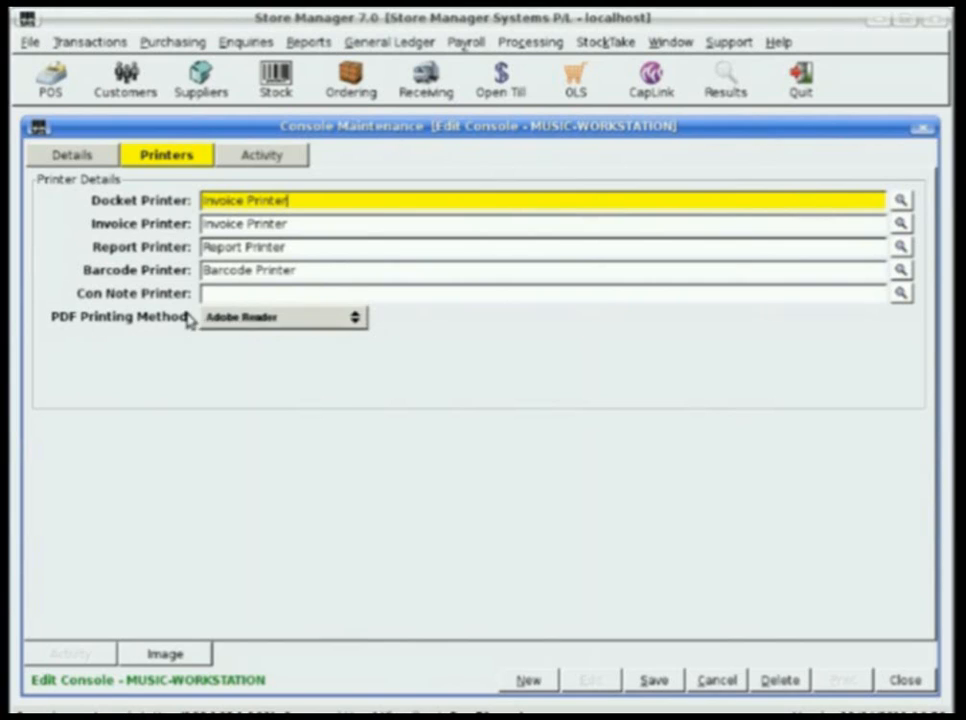
pyautogui.click(304, 323)
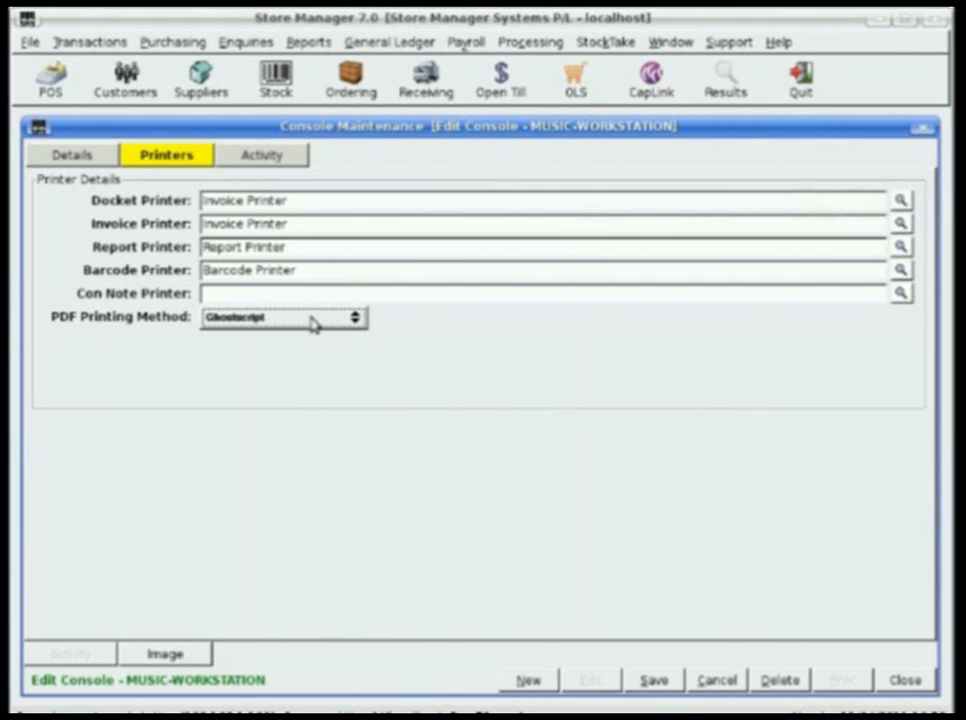
pyautogui.click(312, 322)
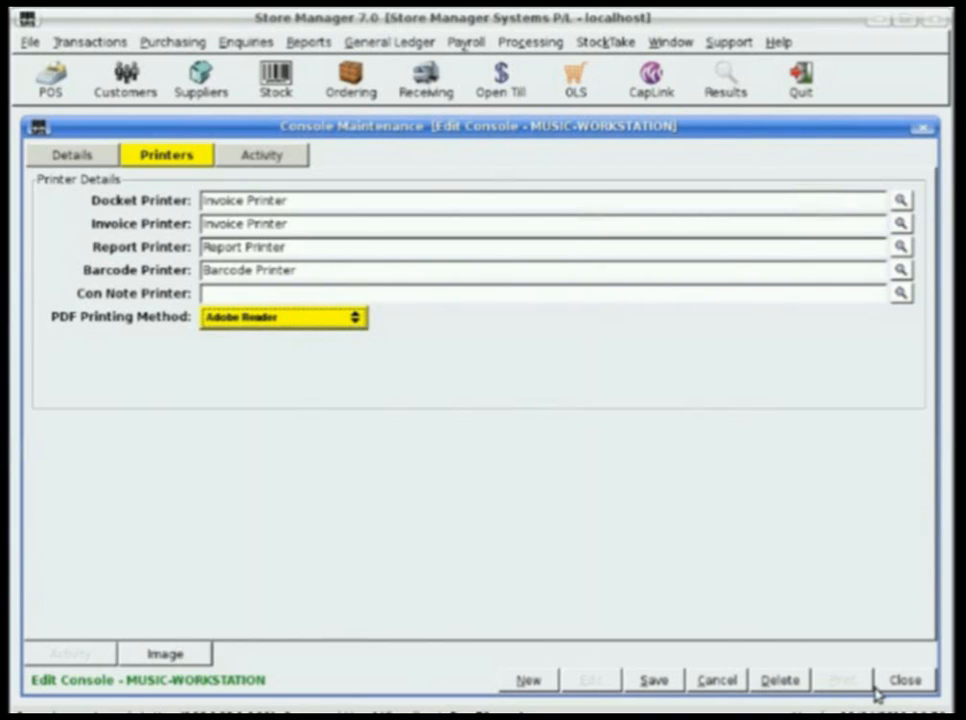
pyautogui.click(704, 682)
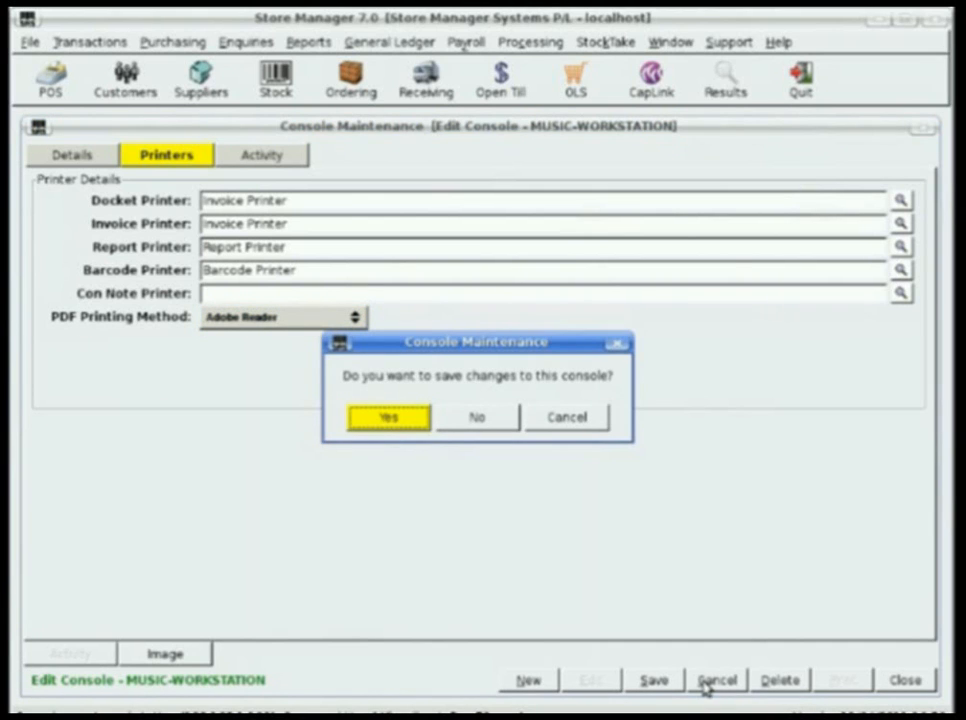
pyautogui.click(414, 427)
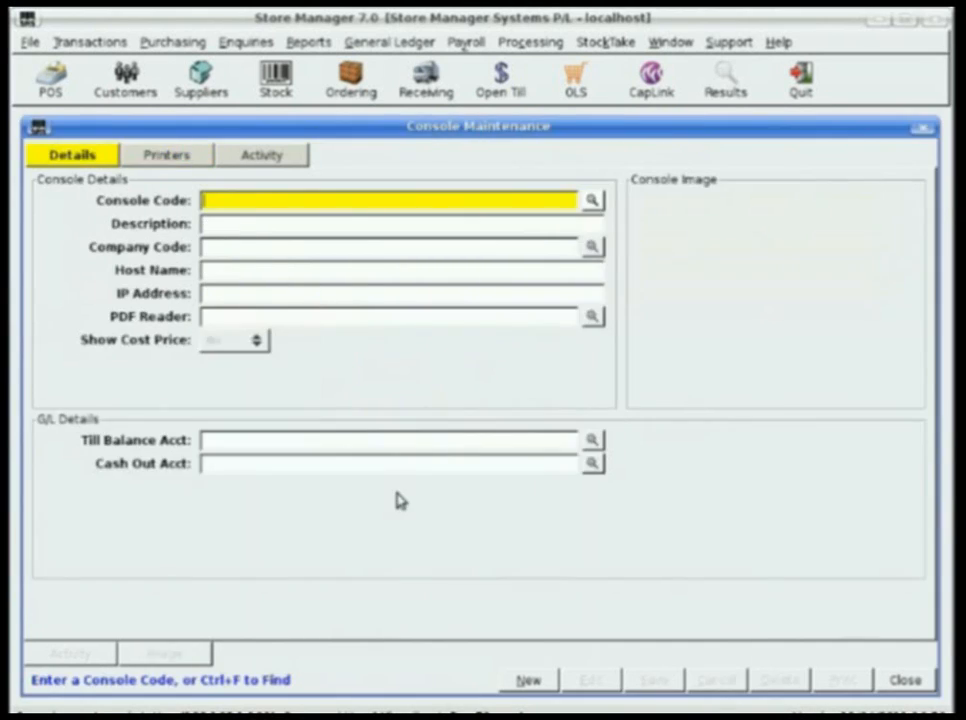